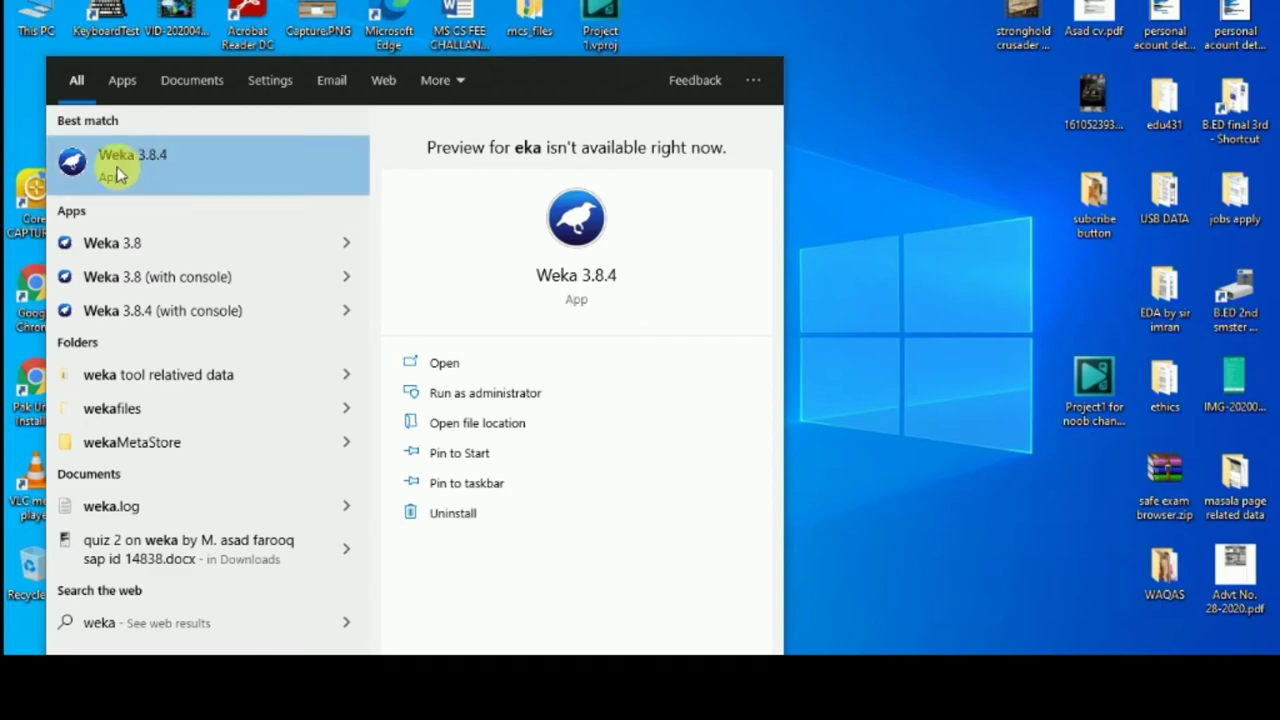
Launch Weka 3.8.4, maximize its GUI Chooser window and start the Explorer application.
{"action": "left_click", "coordinate": [158, 158]}
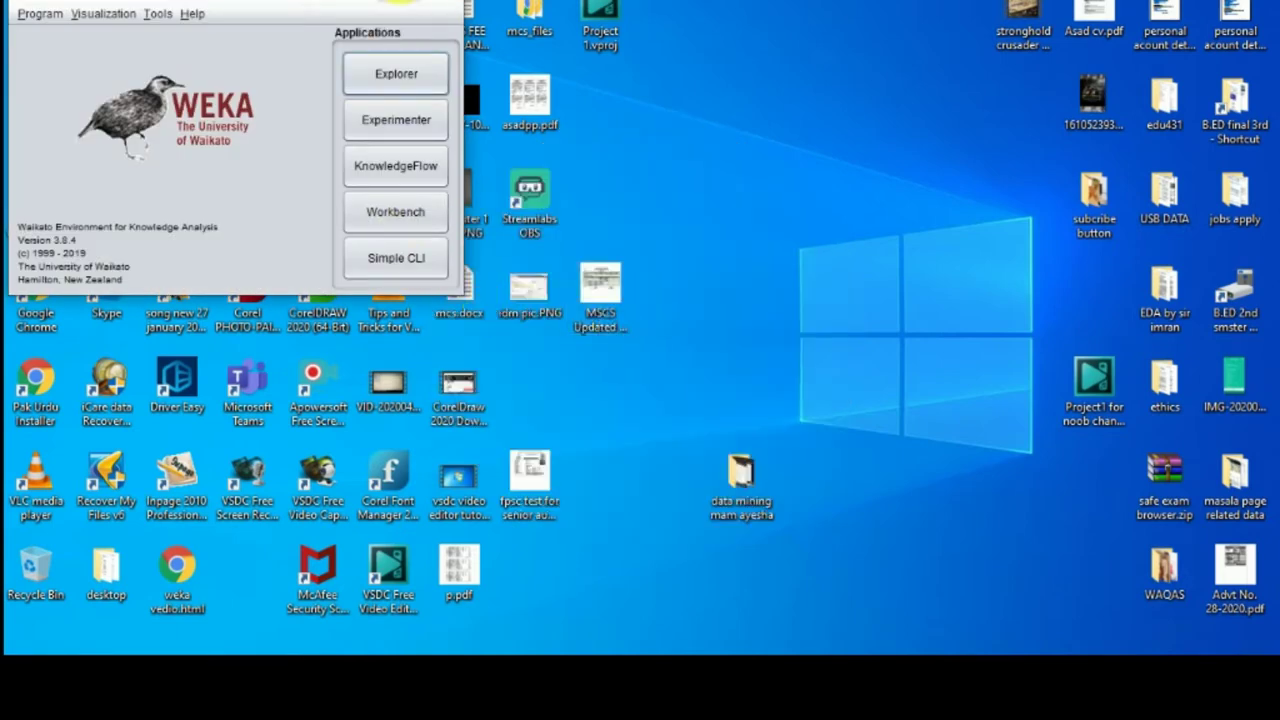
{"action": "left_click", "coordinate": [400, 2]}
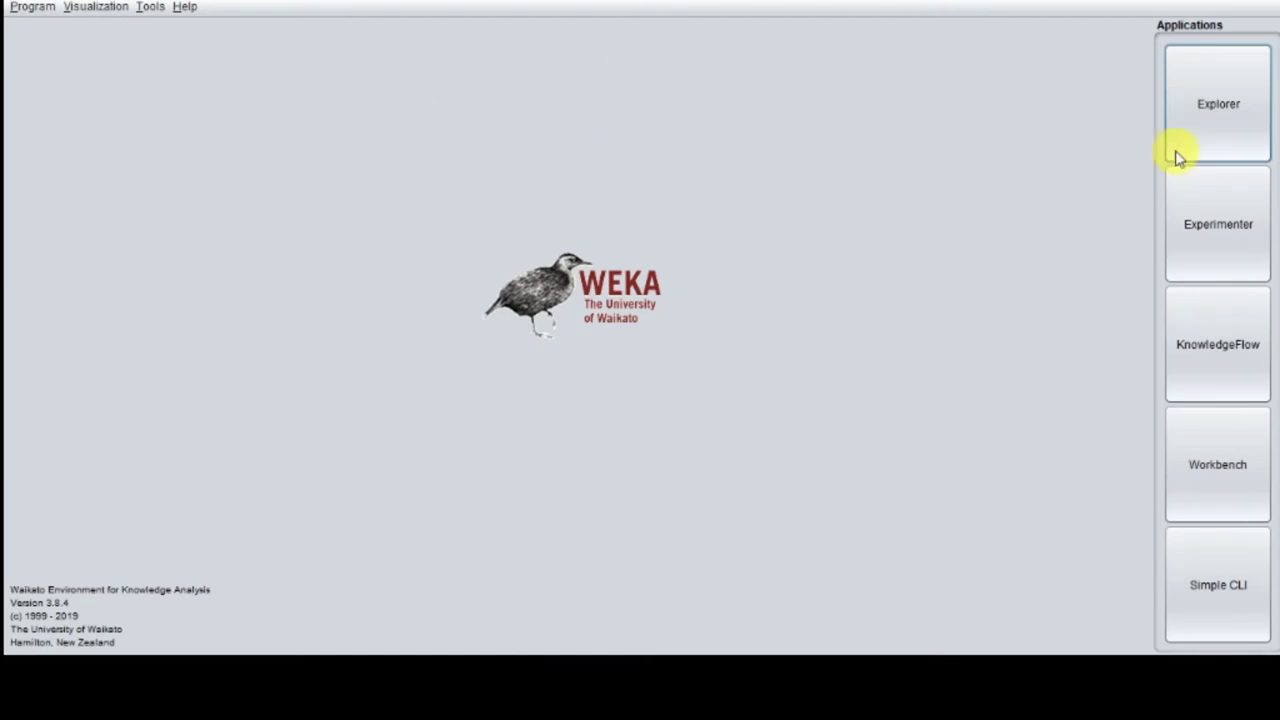
{"action": "left_click", "coordinate": [1219, 113]}
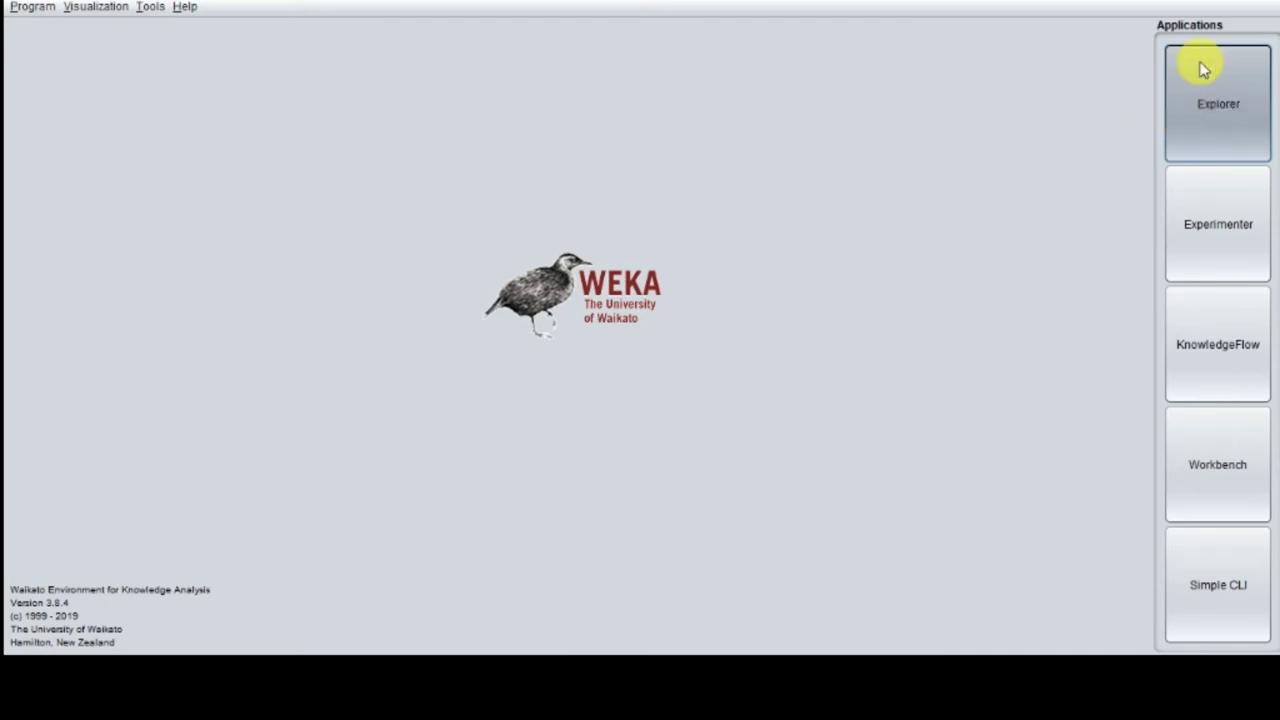
{"action": "left_click", "coordinate": [1203, 69]}
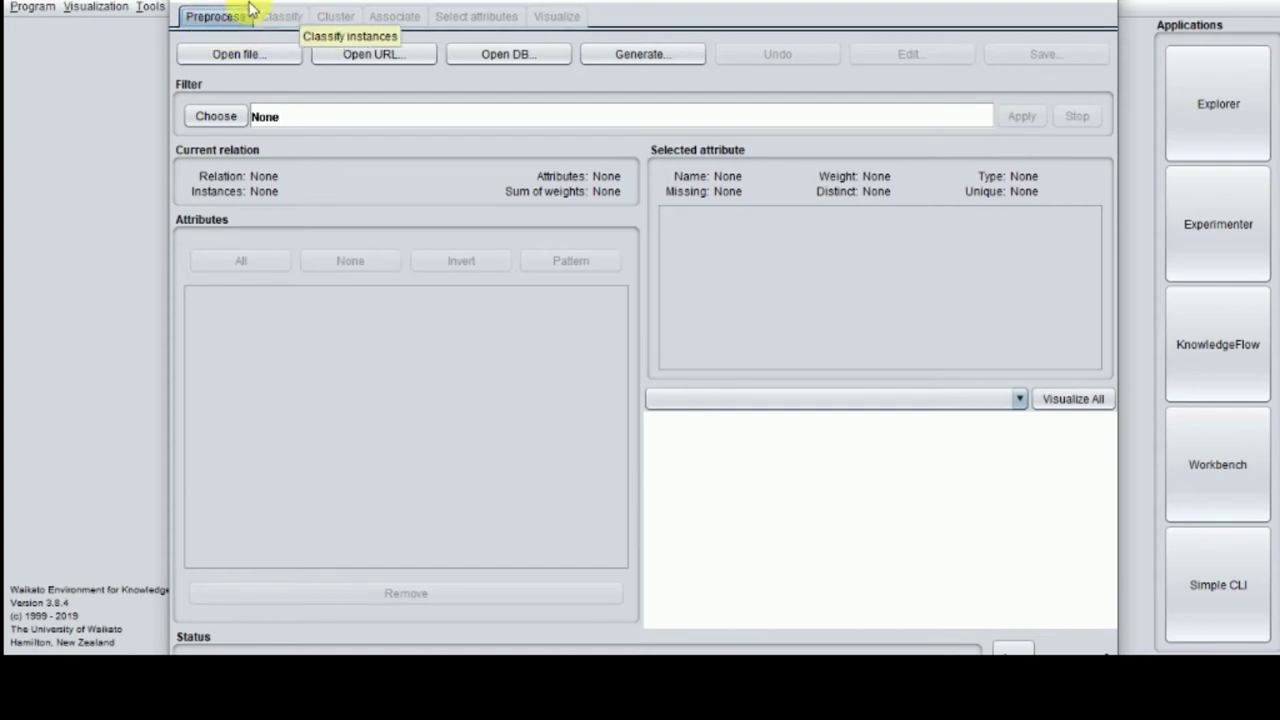
Start opening a dataset file and browse to the folder C:\Program Files\Weka-3-8-4\data.
{"action": "left_click", "coordinate": [229, 56]}
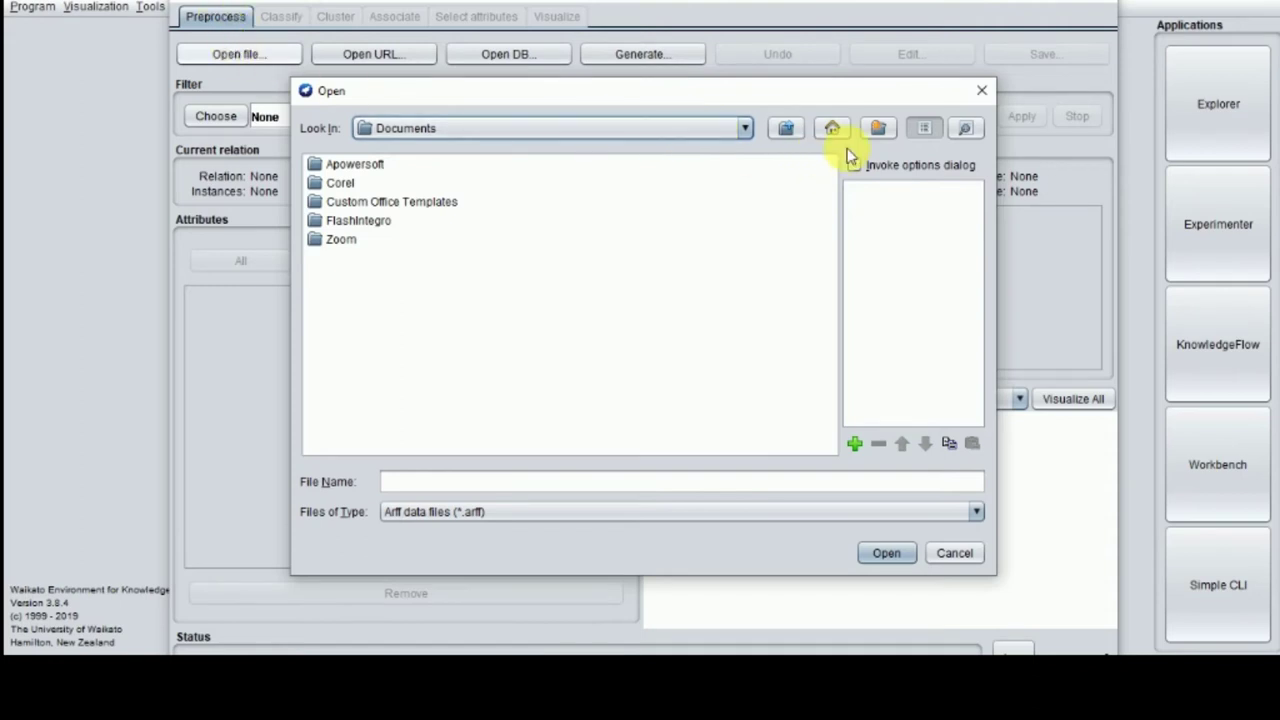
{"action": "left_click", "coordinate": [744, 128]}
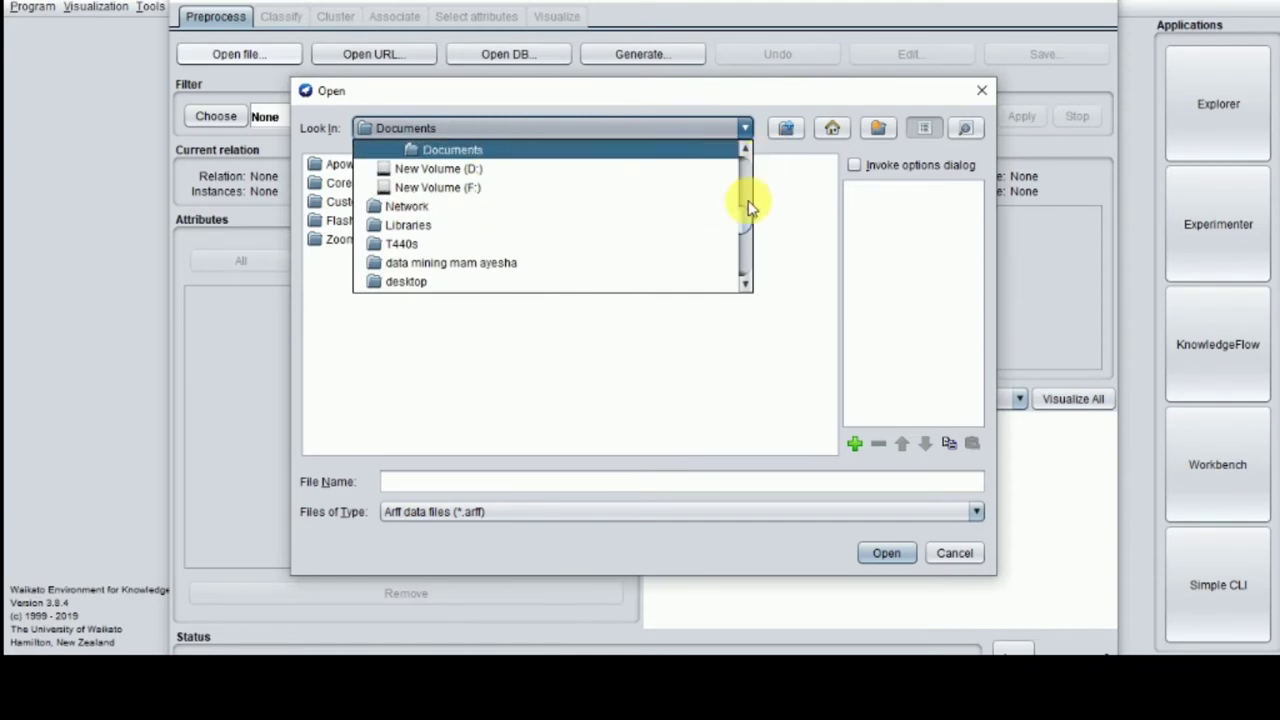
{"action": "mouse_move", "coordinate": [744, 211]}
{"action": "left_mouse_down"}
{"action": "mouse_move", "coordinate": [740, 177]}
{"action": "mouse_move", "coordinate": [740, 188]}
{"action": "left_mouse_up"}
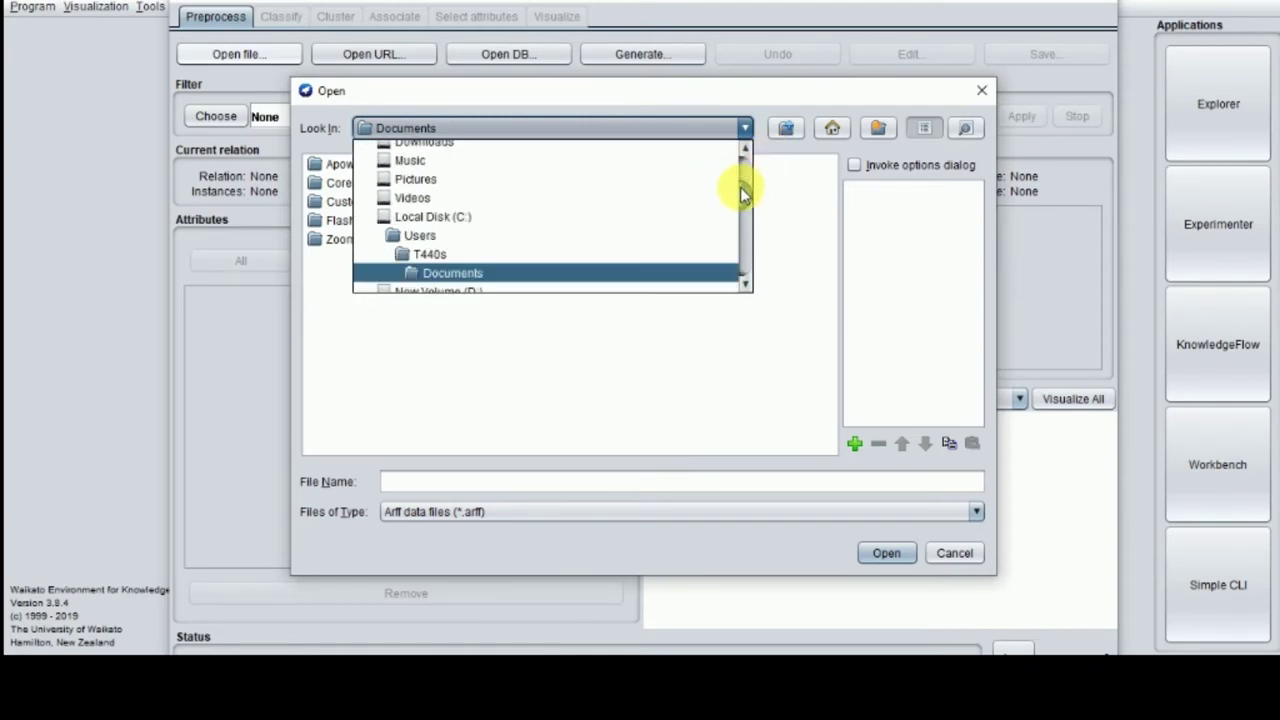
{"action": "left_click", "coordinate": [461, 219]}
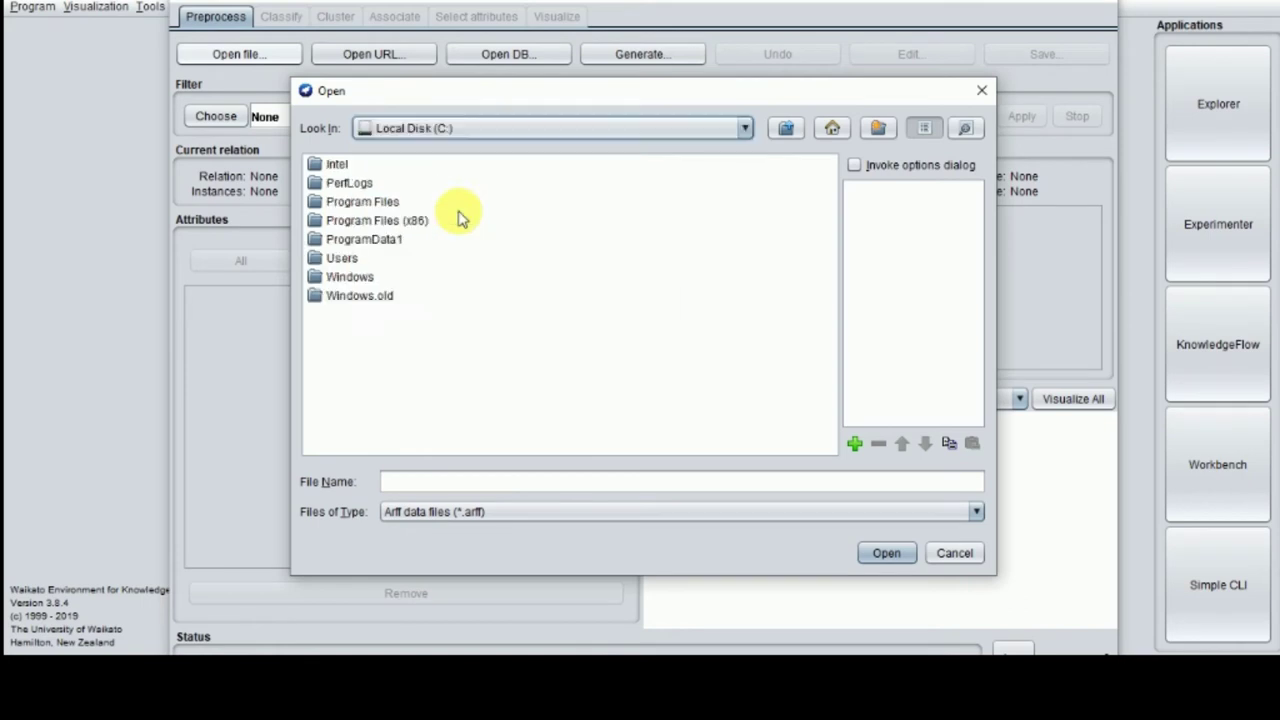
{"action": "double_click", "coordinate": [381, 205]}
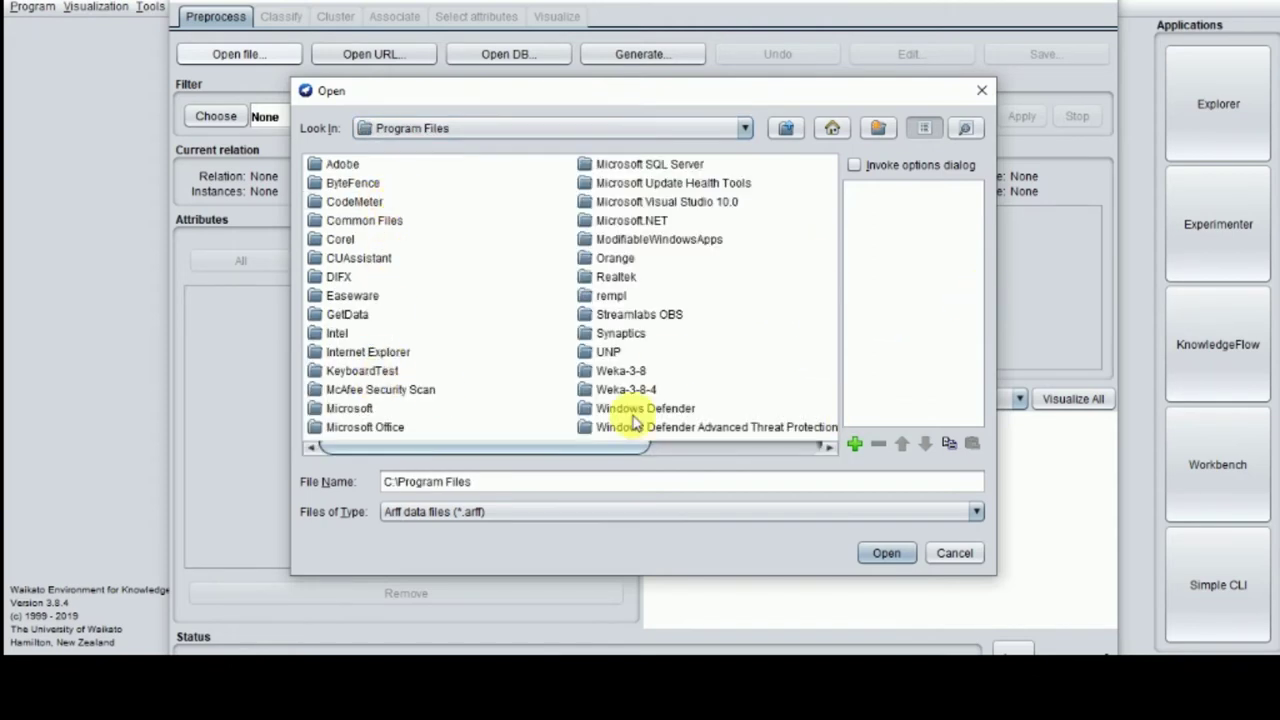
{"action": "left_click_drag", "start_coordinate": [643, 447], "coordinate": [558, 447]}
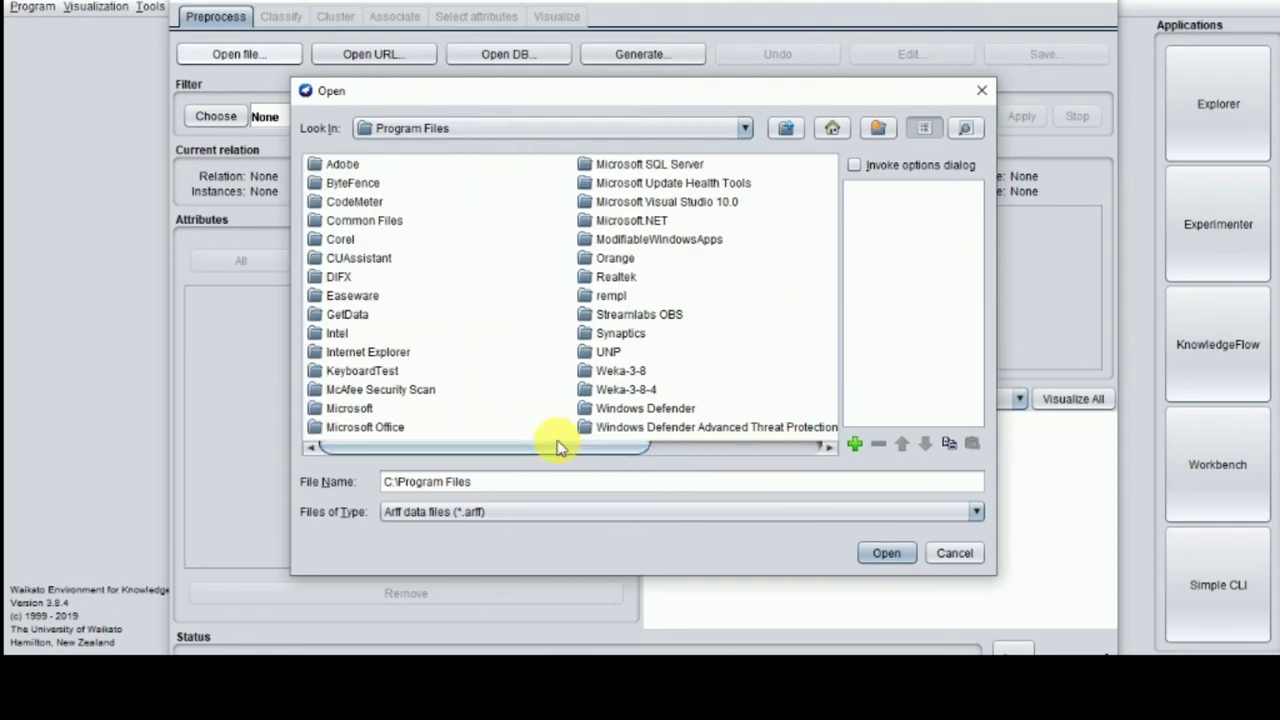
{"action": "left_click", "coordinate": [625, 389]}
{"action": "double_click", "coordinate": [625, 389]}
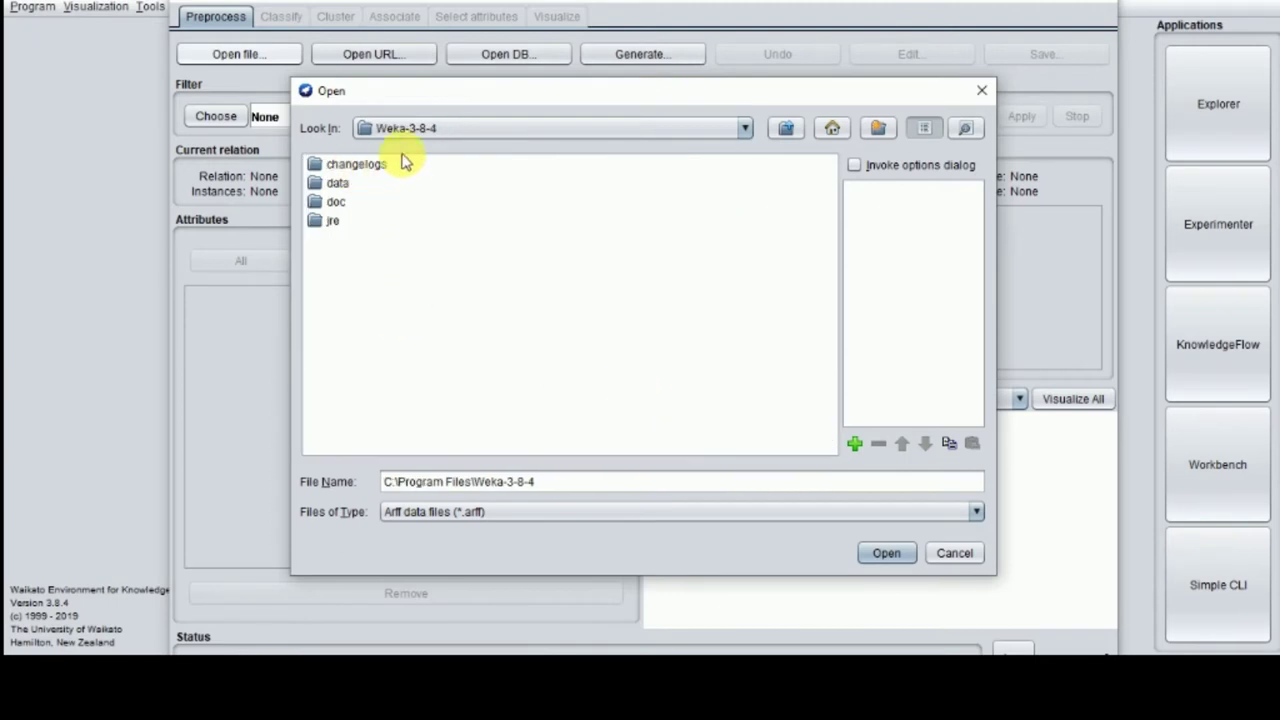
{"action": "left_click", "coordinate": [340, 184]}
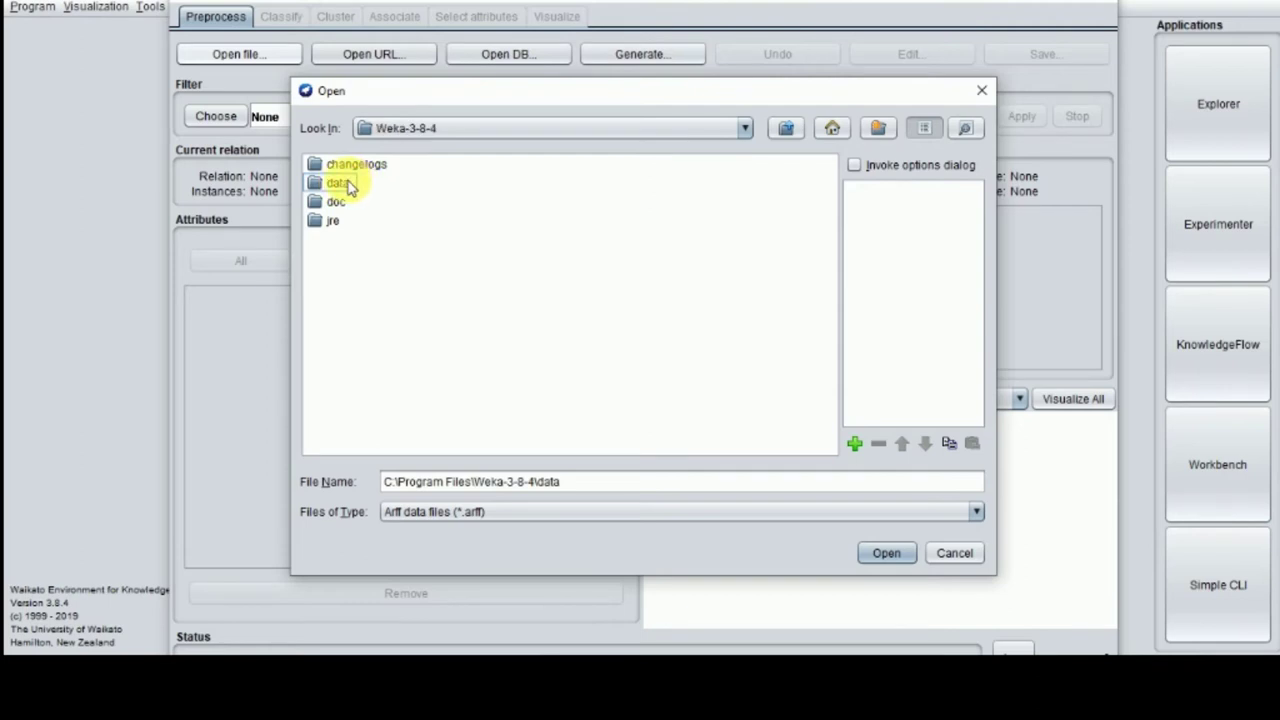
{"action": "double_click", "coordinate": [345, 185]}
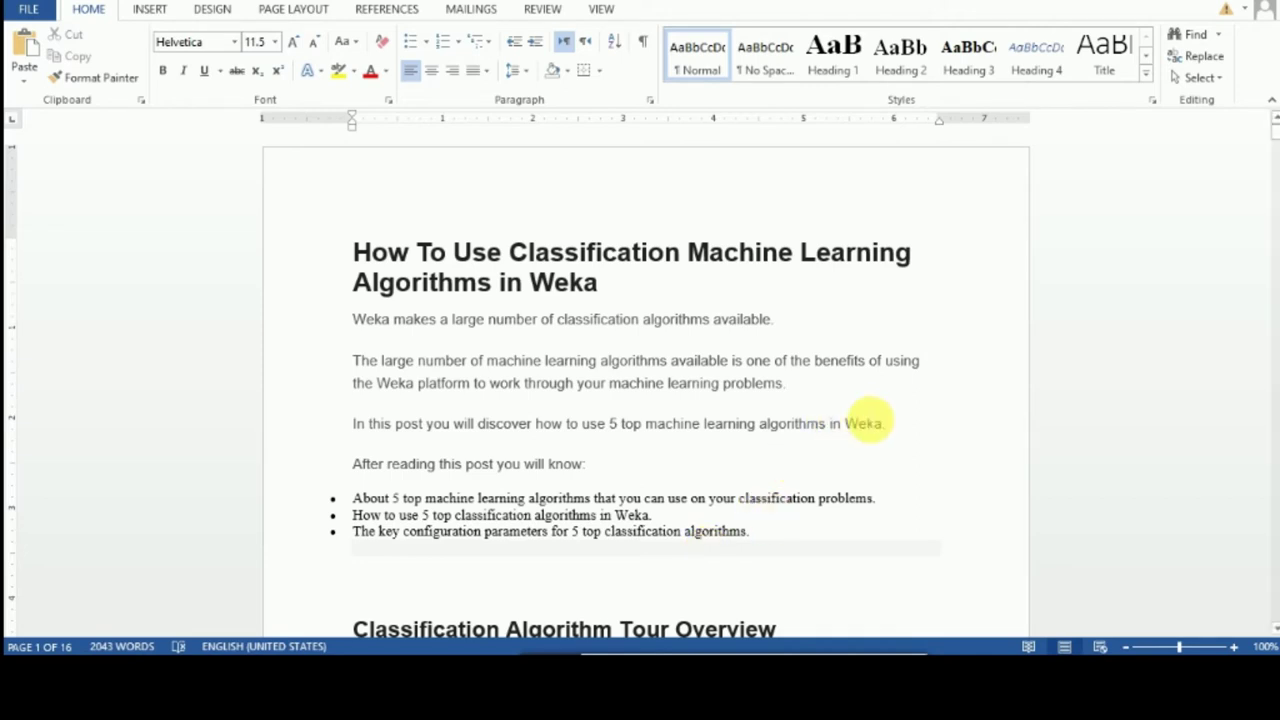
In the Word document, read the introduction and the overview of the five classification algorithms.
{"action": "key", "text": "Down"}
{"action": "key", "text": "Down"}
{"action": "key", "text": "Down"}
{"action": "key", "text": "Down"}
{"action": "key", "text": "Down"}
{"action": "key", "text": "Down"}
{"action": "key", "text": "Down"}
{"action": "key", "text": "Down"}
{"action": "key", "text": "Down"}
{"action": "key", "text": "Down"}
{"action": "key", "text": "Down"}
{"action": "key", "text": "Down"}
{"action": "key", "text": "Down"}
{"action": "key", "text": "Down"}
{"action": "key", "text": "Down"}
{"action": "key", "text": "Down"}
{"action": "key", "text": "Down"}
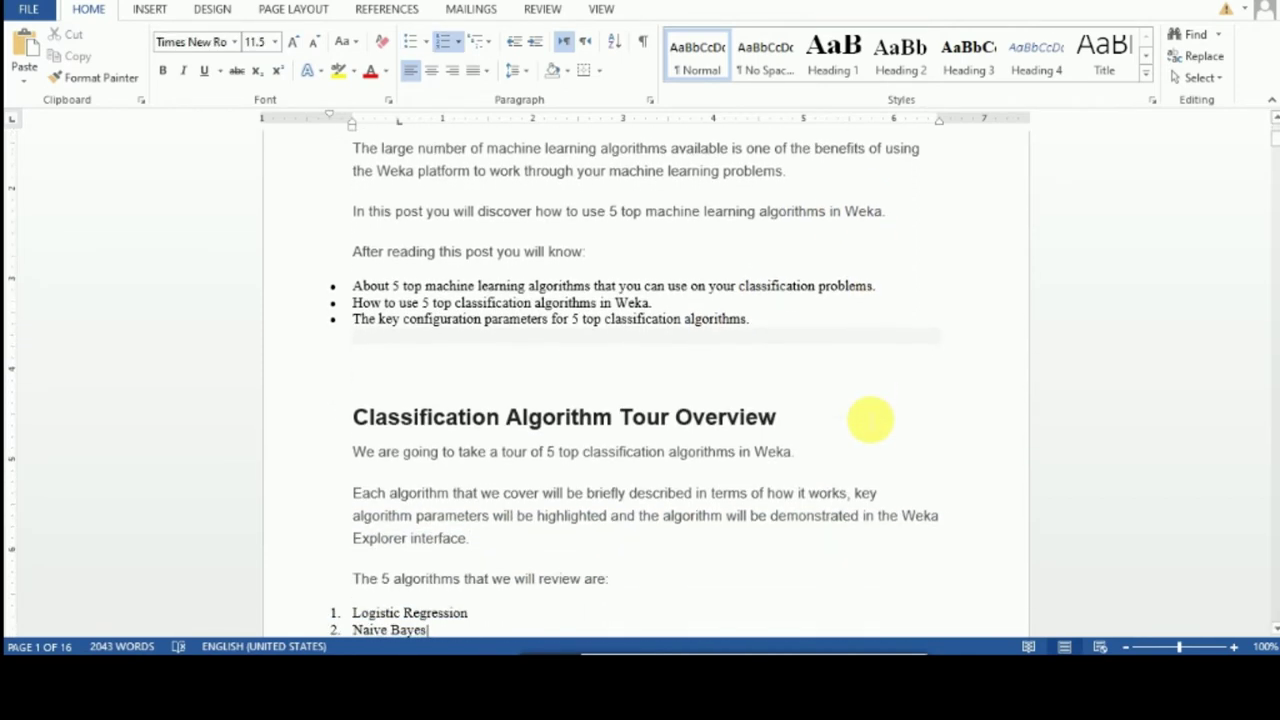
{"action": "key", "text": "Down"}
{"action": "key", "text": "Down"}
{"action": "key", "text": "Down"}
{"action": "key", "text": "Down"}
{"action": "key", "text": "Down"}
{"action": "key", "text": "Down"}
{"action": "key", "text": "Down"}
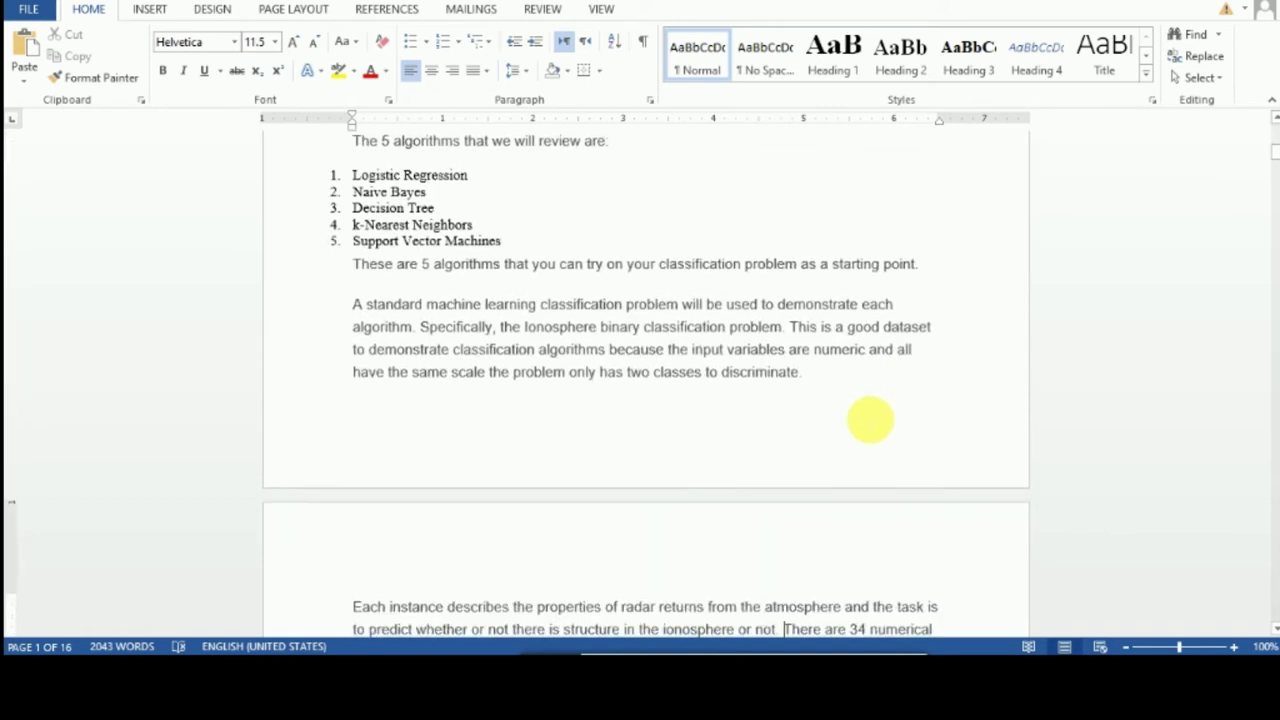
{"action": "key", "text": "Up"}
{"action": "key", "text": "Up"}
{"action": "key", "text": "Up"}
{"action": "key", "text": "Up"}
{"action": "key", "text": "Up"}
{"action": "key", "text": "Up"}
{"action": "key", "text": "Up"}
{"action": "key", "text": "Up"}
{"action": "key", "text": "Up"}
{"action": "key", "text": "Up"}
{"action": "key", "text": "Up"}
{"action": "key", "text": "Up"}
{"action": "key", "text": "Up"}
{"action": "key", "text": "Up"}
{"action": "key", "text": "Up"}
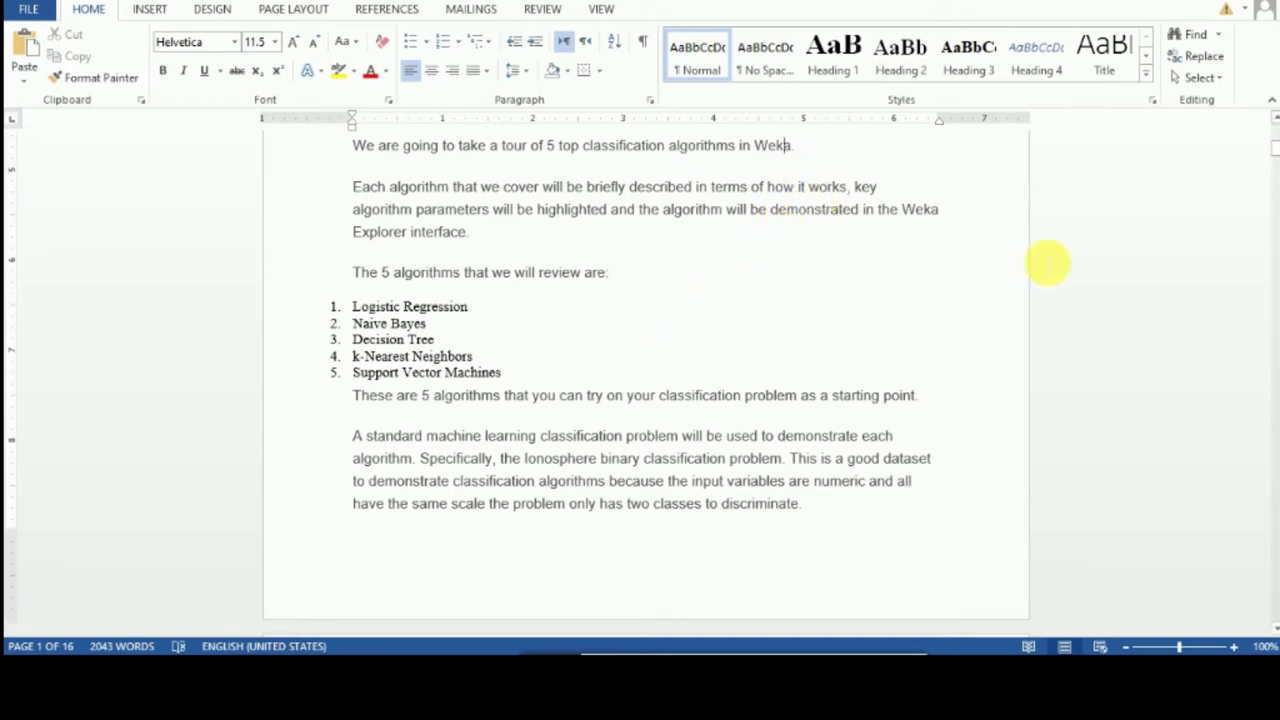
Read on through the Ionosphere dataset description and the instructions for starting the Weka Explorer.
{"action": "key", "text": "Down"}
{"action": "key", "text": "Down"}
{"action": "key", "text": "Down"}
{"action": "key", "text": "Down"}
{"action": "key", "text": "Down"}
{"action": "key", "text": "Down"}
{"action": "key", "text": "Down"}
{"action": "key", "text": "Down"}
{"action": "key", "text": "Down"}
{"action": "key", "text": "Down"}
{"action": "key", "text": "Down"}
{"action": "key", "text": "Down"}
{"action": "key", "text": "Down"}
{"action": "key", "text": "Down"}
{"action": "key", "text": "Down"}
{"action": "key", "text": "Down"}
{"action": "key", "text": "Down"}
{"action": "key", "text": "Down"}
{"action": "key", "text": "Down"}
{"action": "key", "text": "Down"}
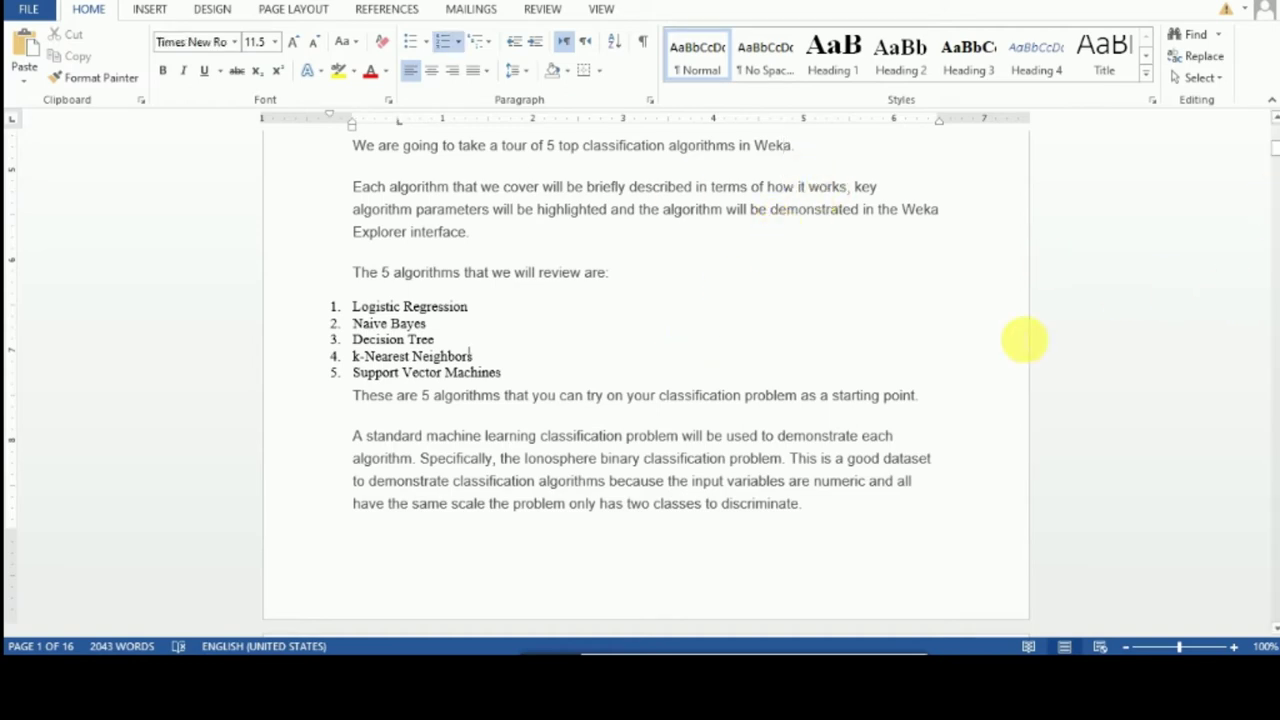
{"action": "key", "text": "Down"}
{"action": "key", "text": "Down"}
{"action": "key", "text": "Down"}
{"action": "key", "text": "Down"}
{"action": "key", "text": "Down"}
{"action": "key", "text": "Down"}
{"action": "key", "text": "Down"}
{"action": "key", "text": "Down"}
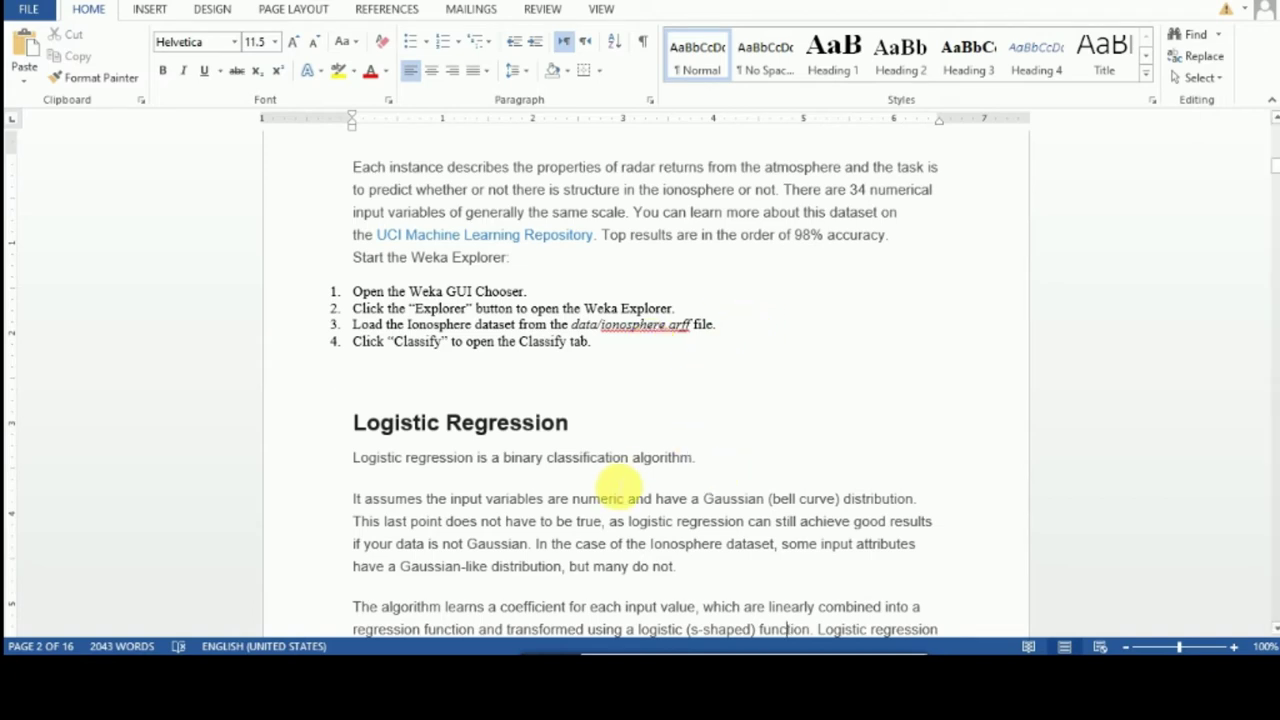
Switch back to the Weka Explorer, load ionosphere.arff from the data folder and open the Classify view.
{"action": "mouse_move", "coordinate": [1029, 665]}
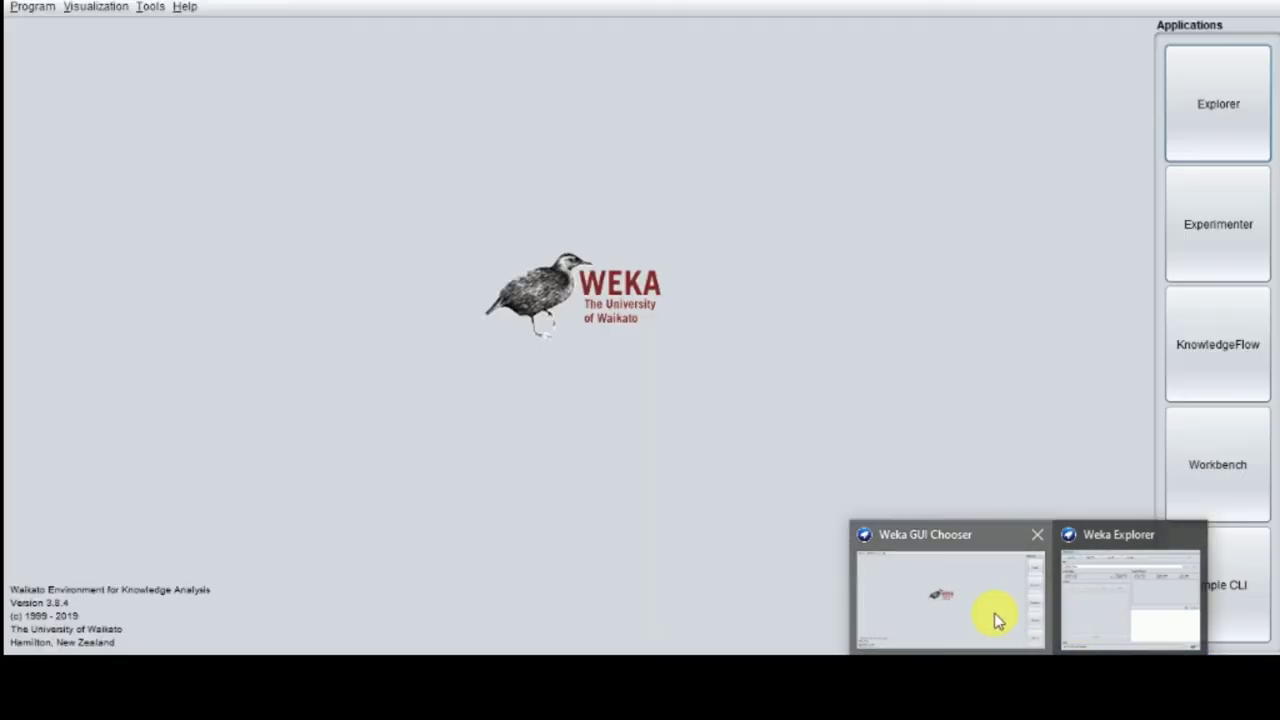
{"action": "left_click", "coordinate": [995, 615]}
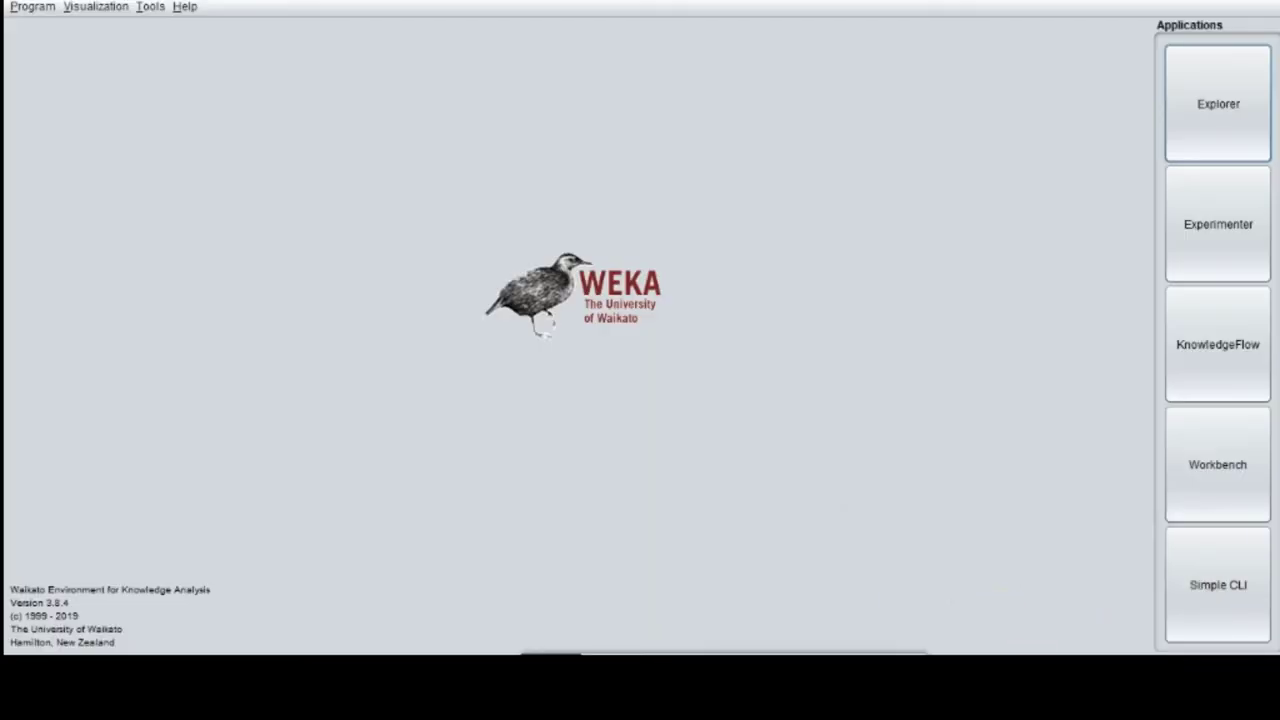
{"action": "left_click", "coordinate": [1140, 600]}
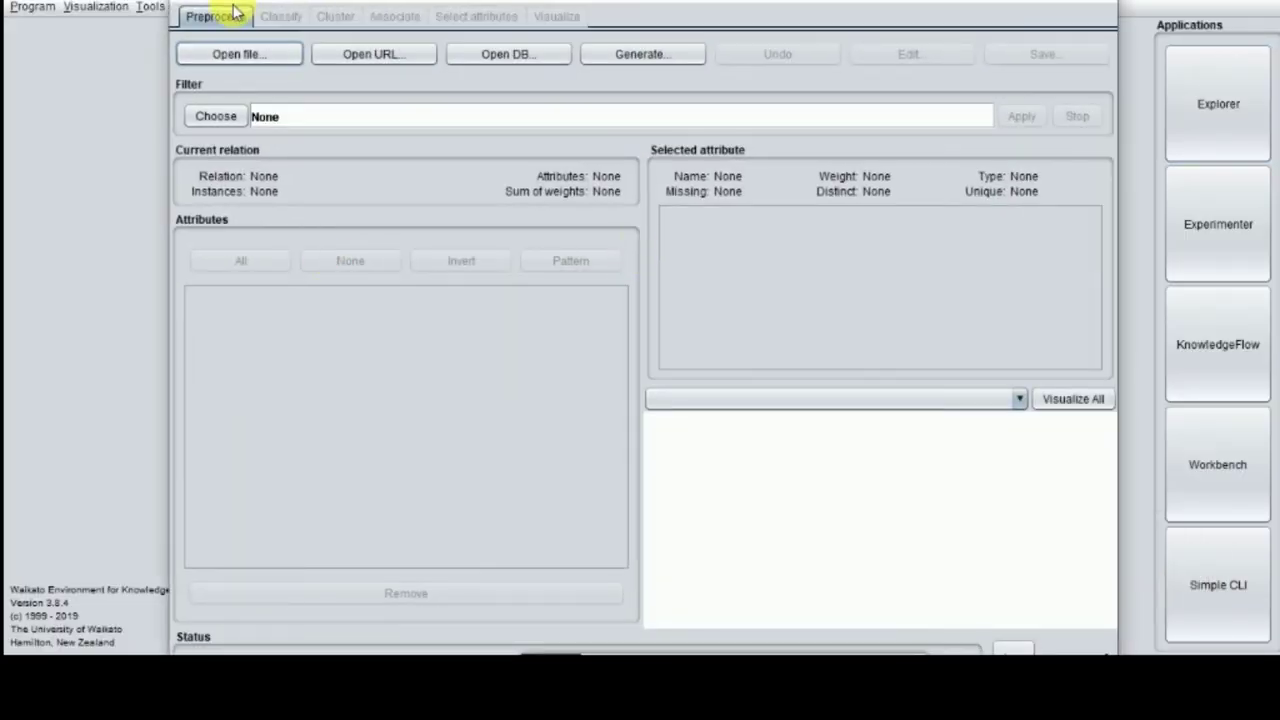
{"action": "left_click", "coordinate": [271, 57]}
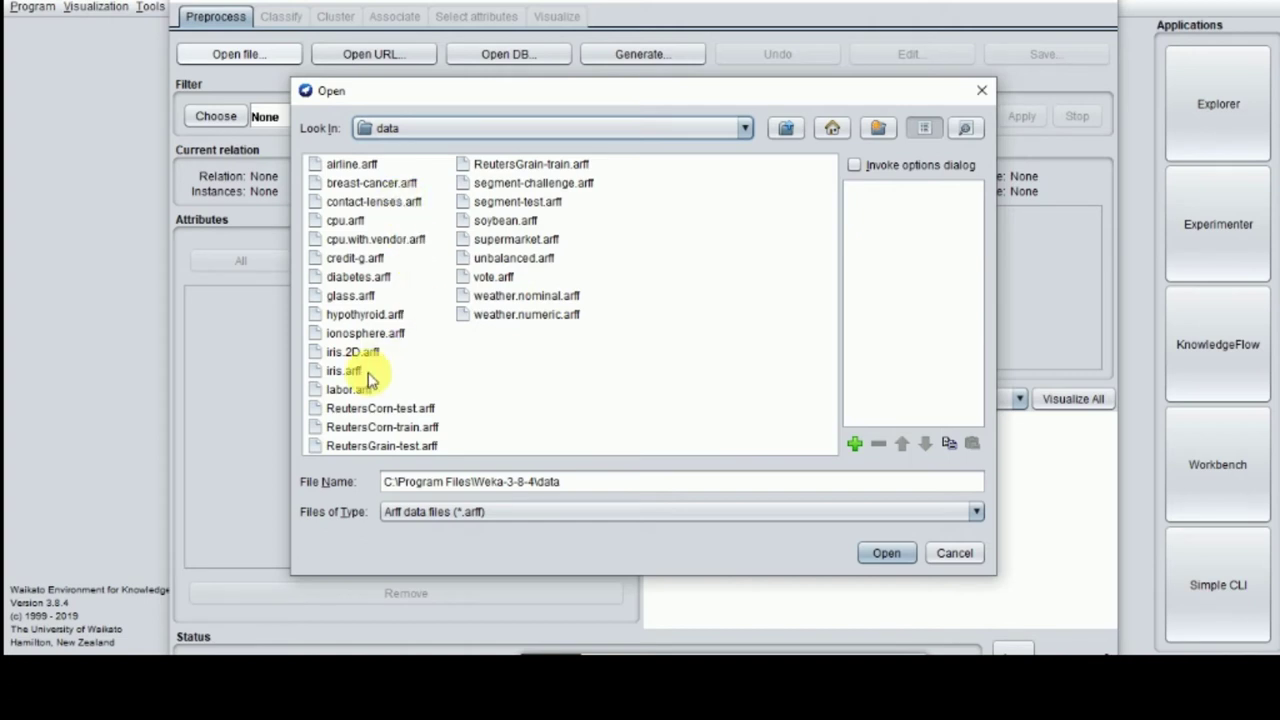
{"action": "left_click", "coordinate": [350, 336]}
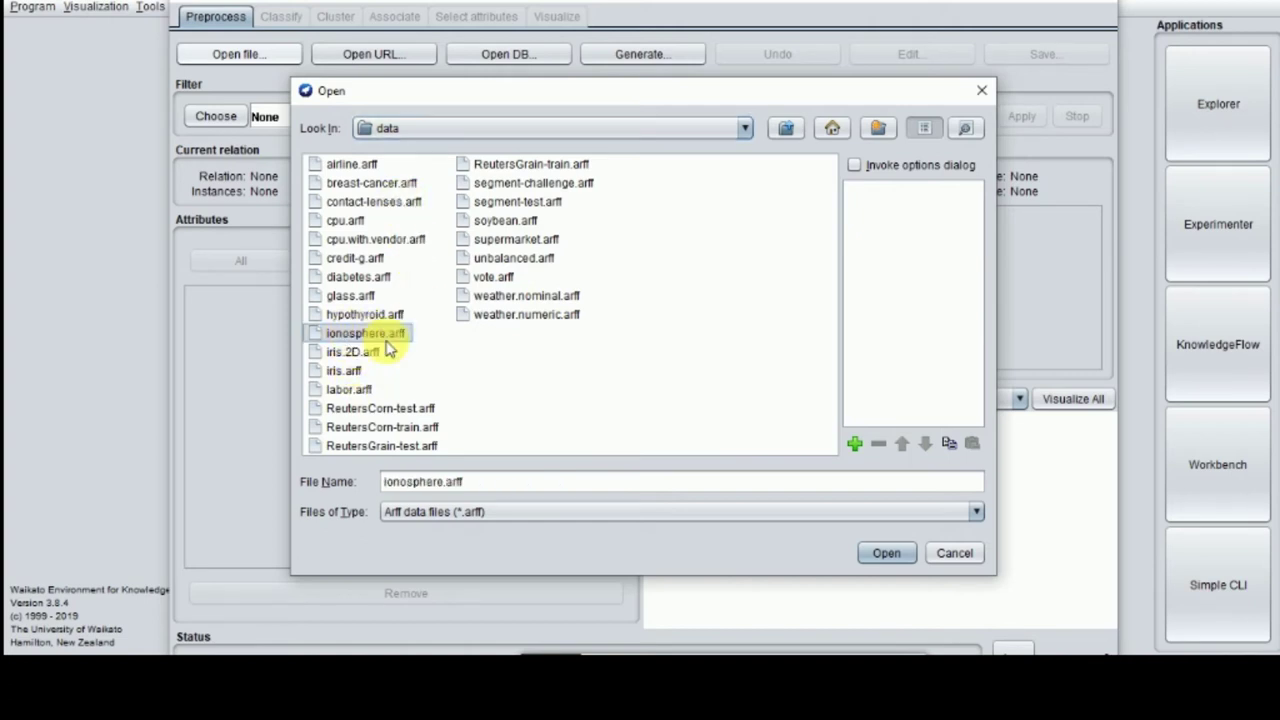
{"action": "left_click", "coordinate": [884, 554]}
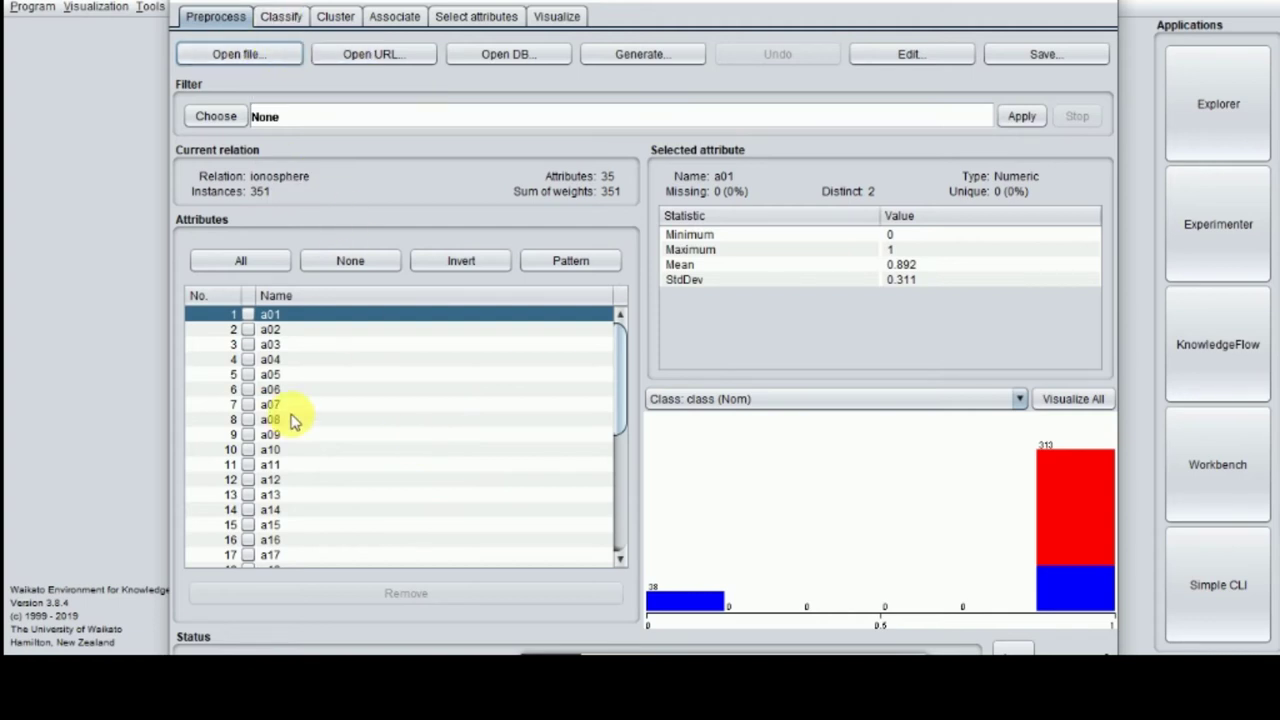
{"action": "left_click", "coordinate": [283, 20]}
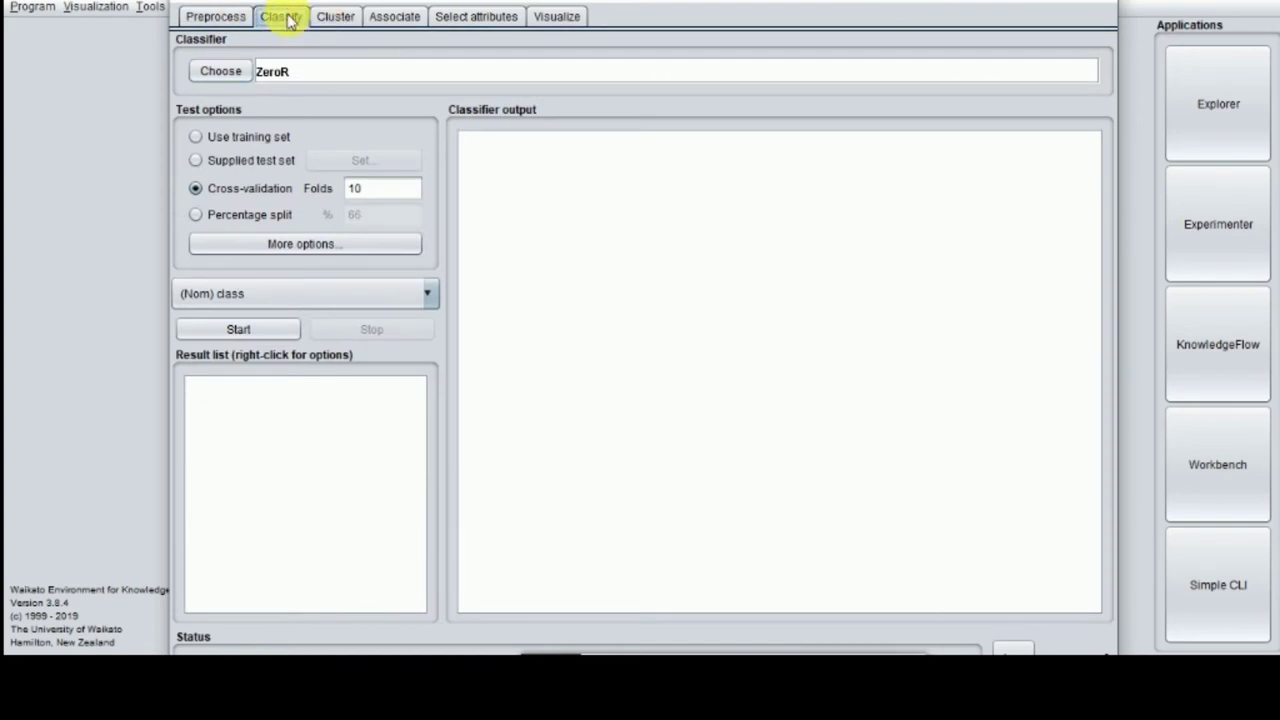
Check the Logistic Regression section of the Word document, and return to the Weka Explorer.
{"action": "left_click", "coordinate": [238, 76]}
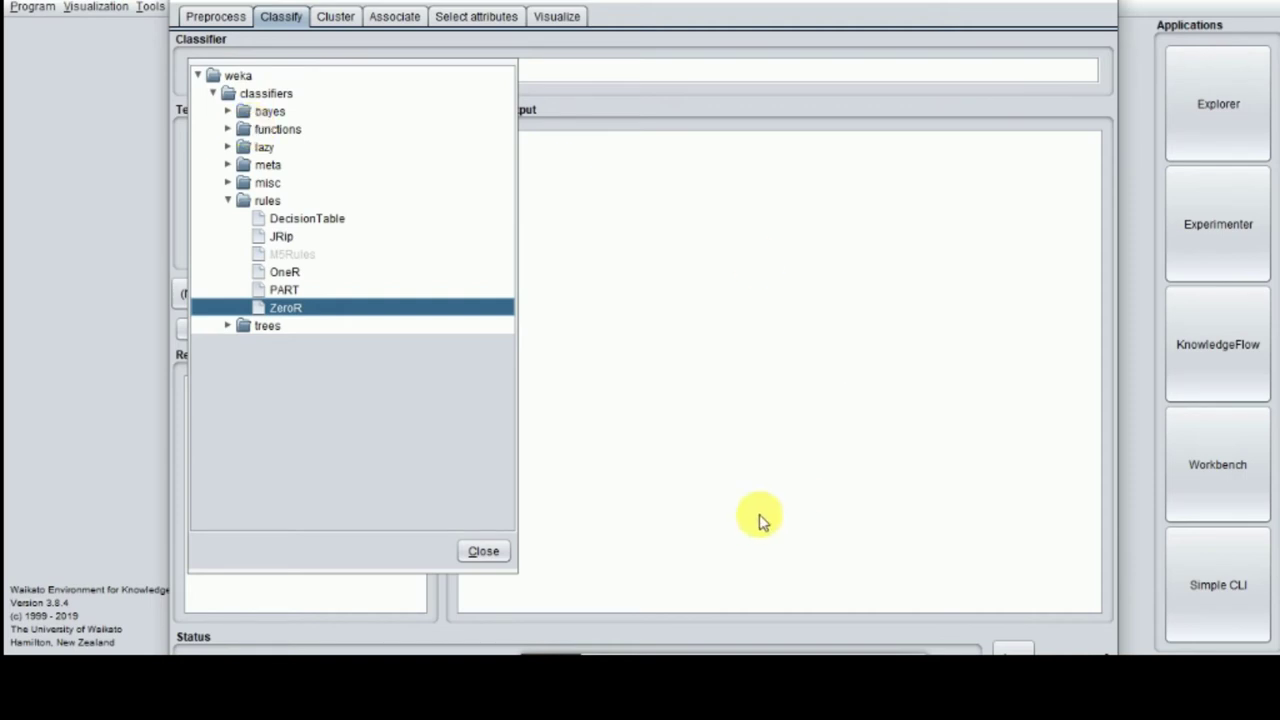
{"action": "left_click", "coordinate": [697, 655]}
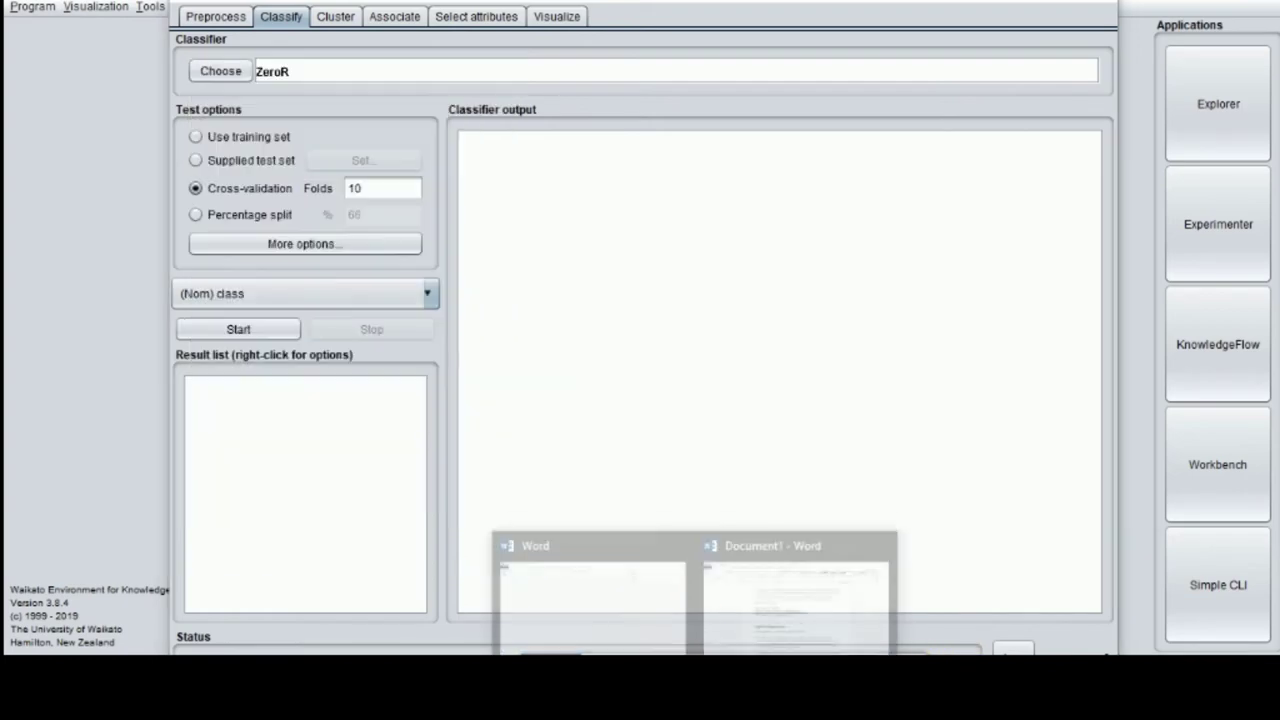
{"action": "mouse_move", "coordinate": [700, 537]}
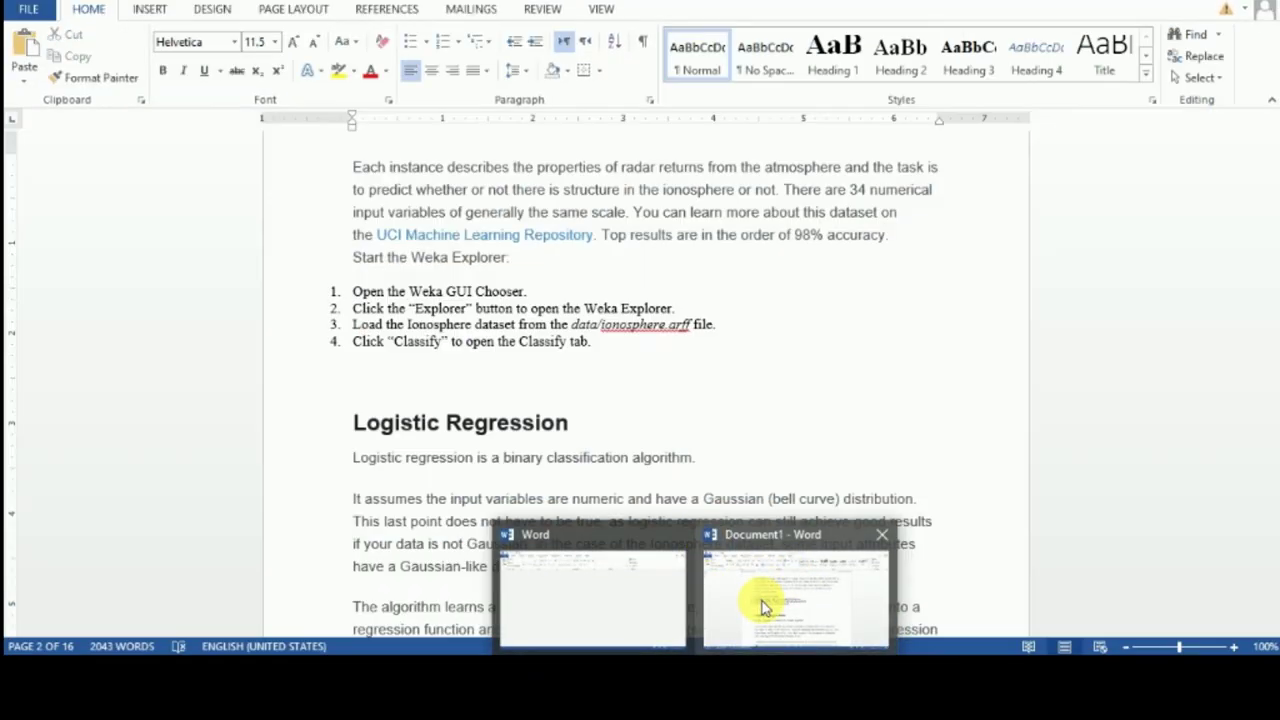
{"action": "left_click", "coordinate": [760, 605]}
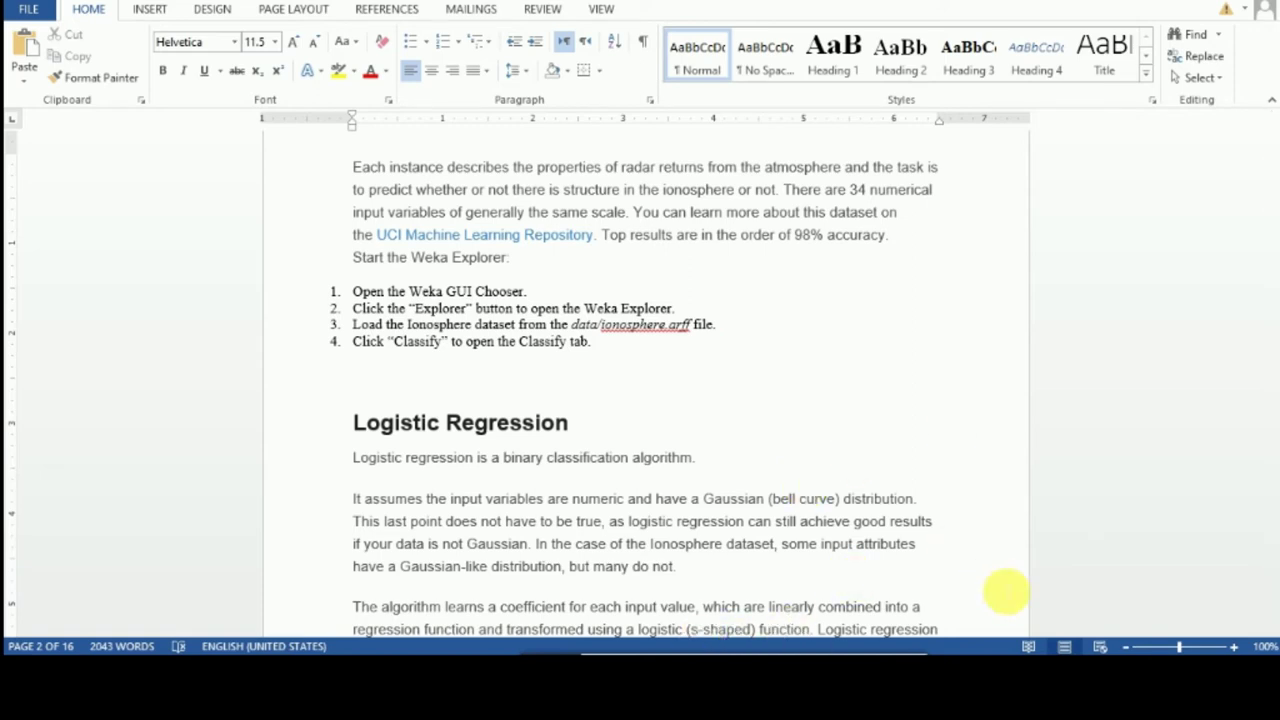
{"action": "mouse_move", "coordinate": [1040, 640]}
{"action": "left_click", "coordinate": [1120, 606]}
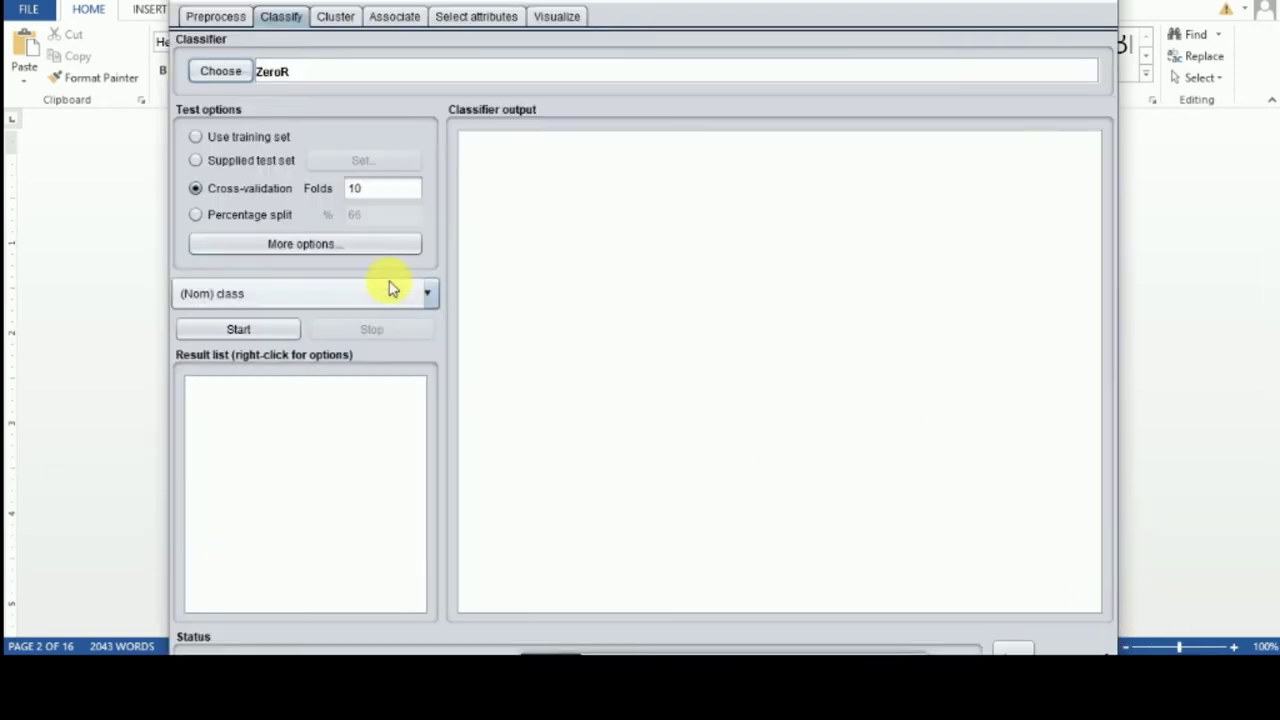
Choose the Logistic classifier from the functions group and start the classification run on the ionosphere data.
{"action": "left_click", "coordinate": [236, 72]}
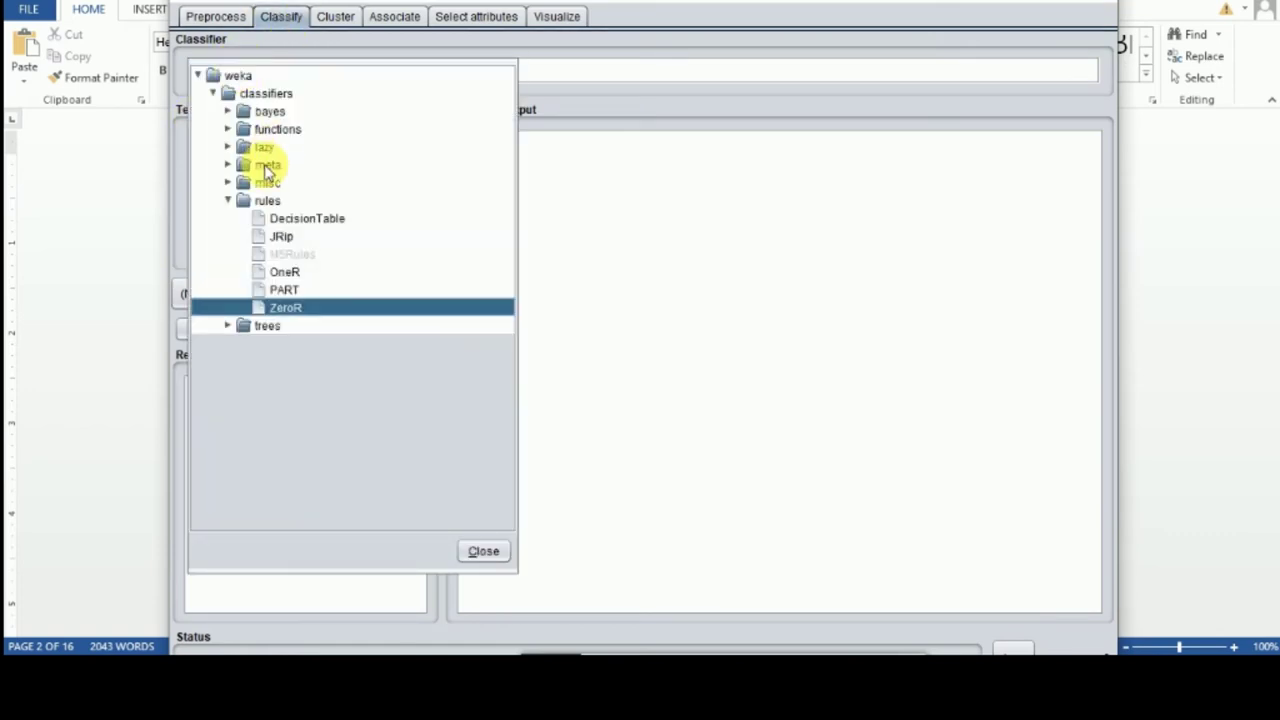
{"action": "left_click", "coordinate": [231, 132]}
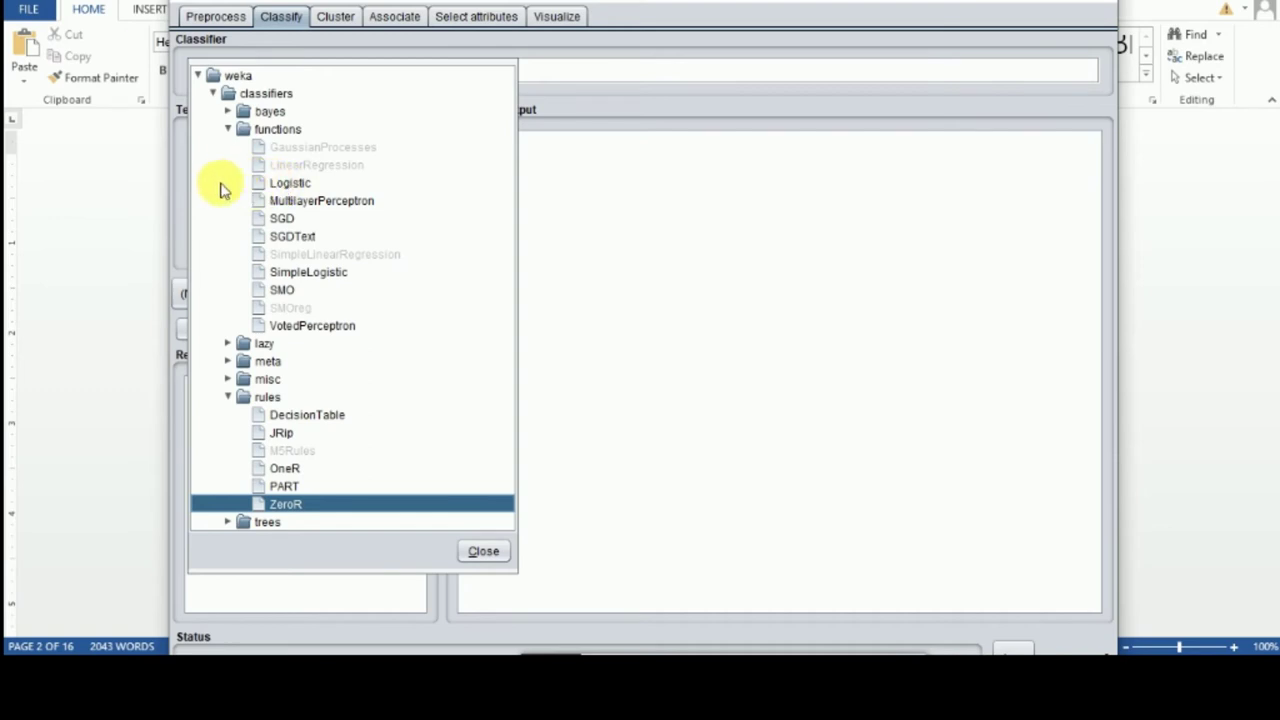
{"action": "mouse_move", "coordinate": [286, 189]}
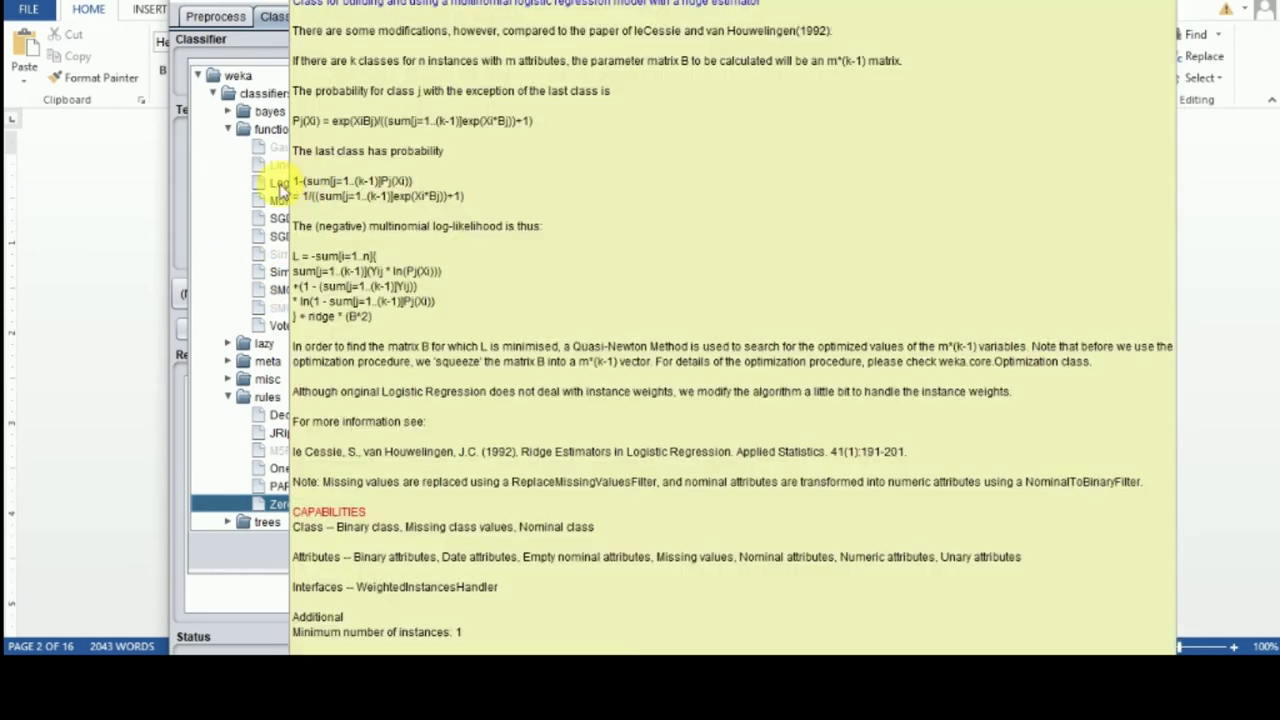
{"action": "left_click", "coordinate": [281, 188]}
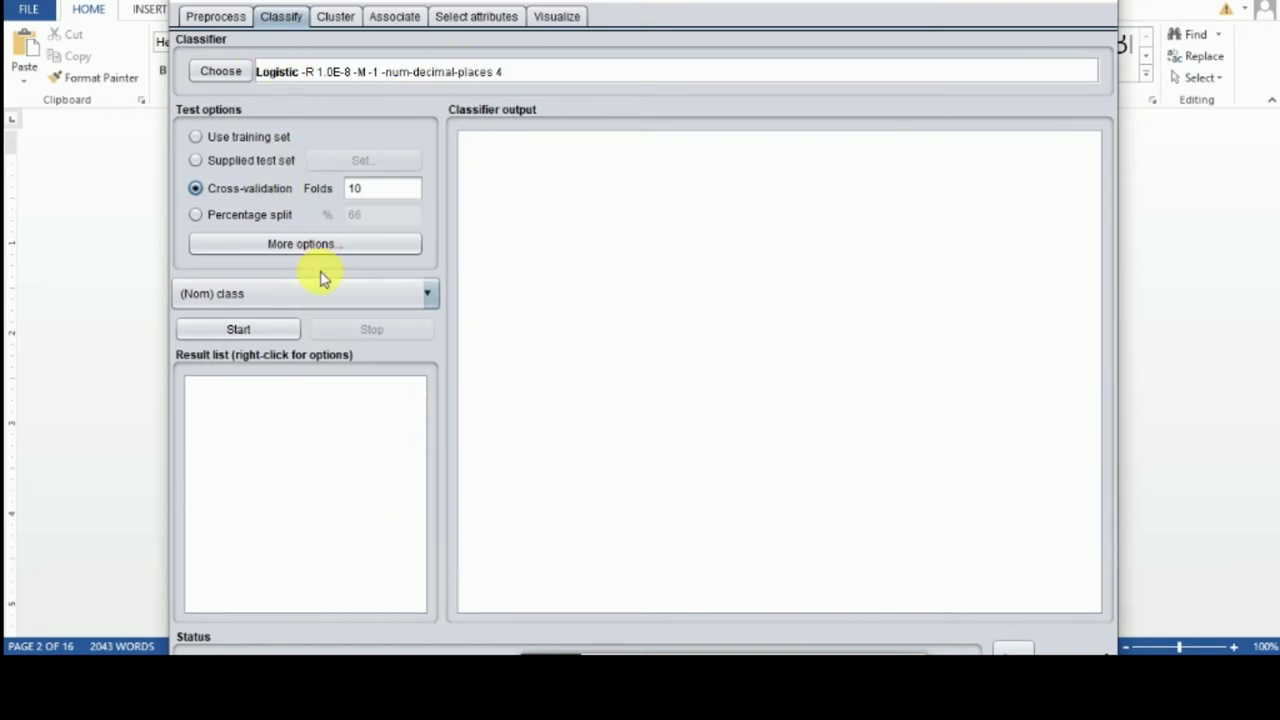
{"action": "left_click", "coordinate": [254, 330]}
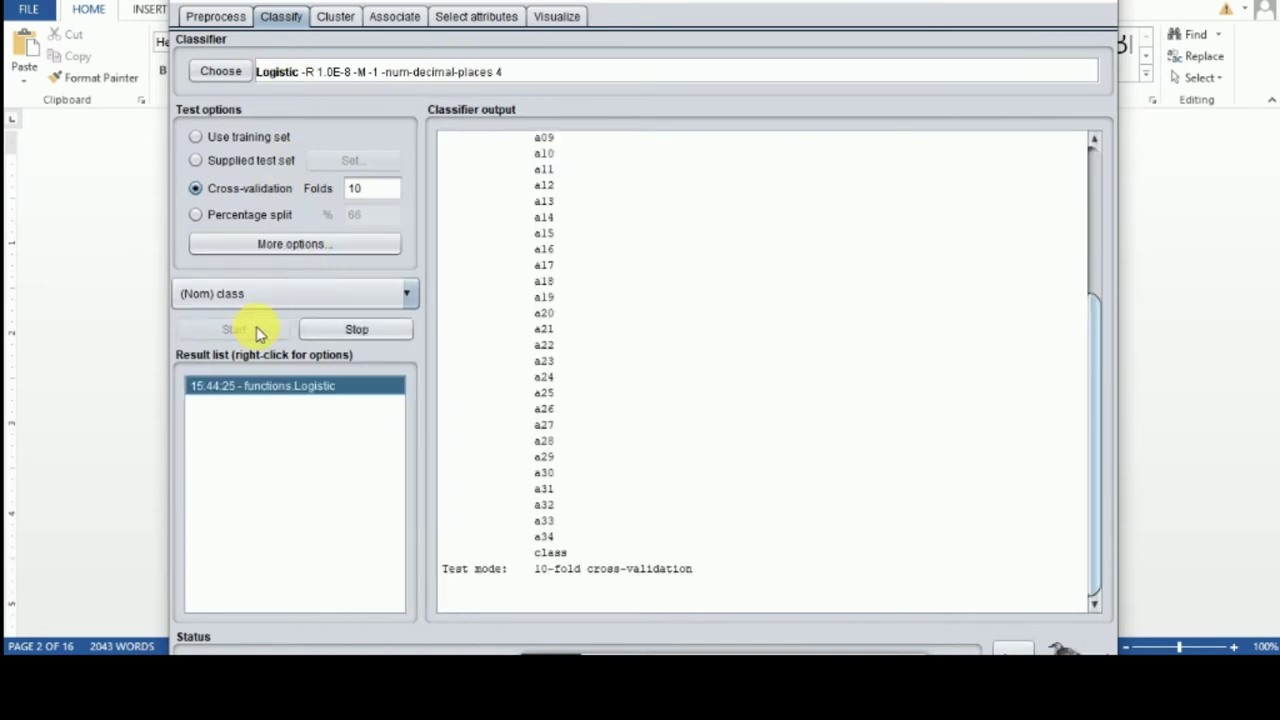